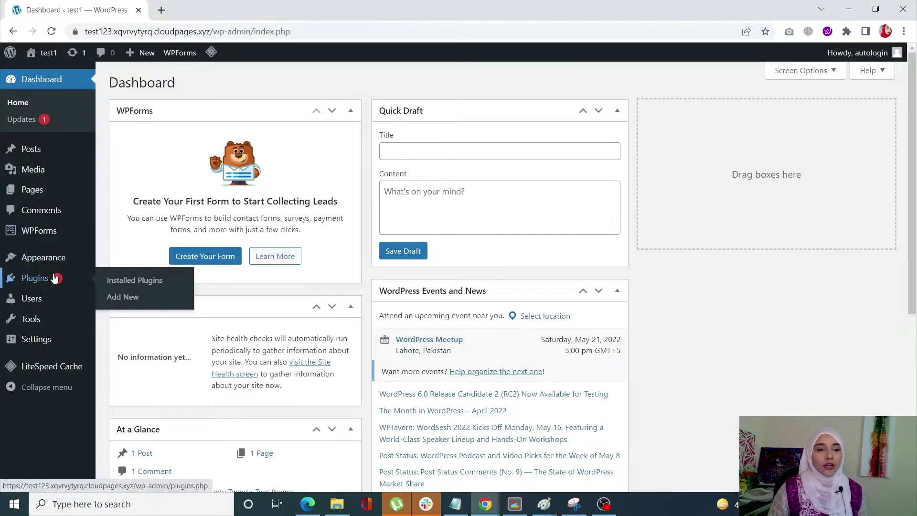
- Search the plugin directory for 'query monitor' and install the Query Monitor plugin
mouse_move(67, 287)
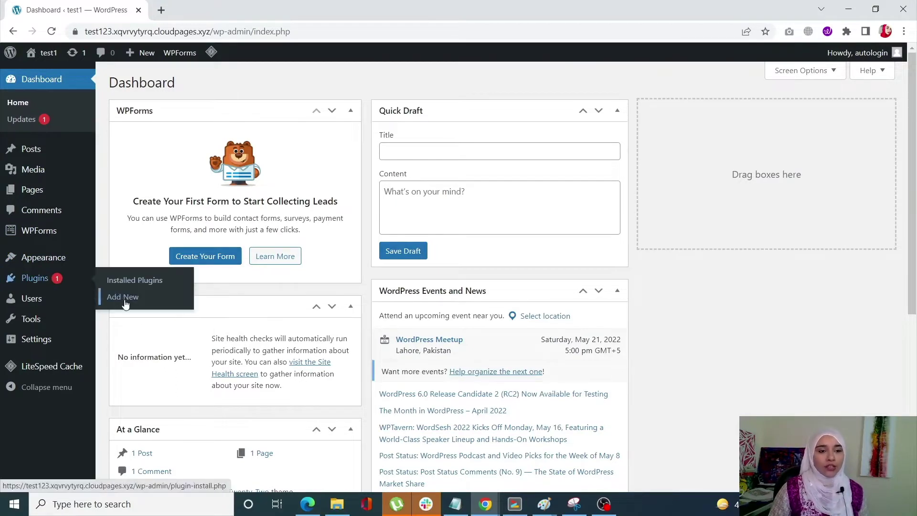
left_click(123, 301)
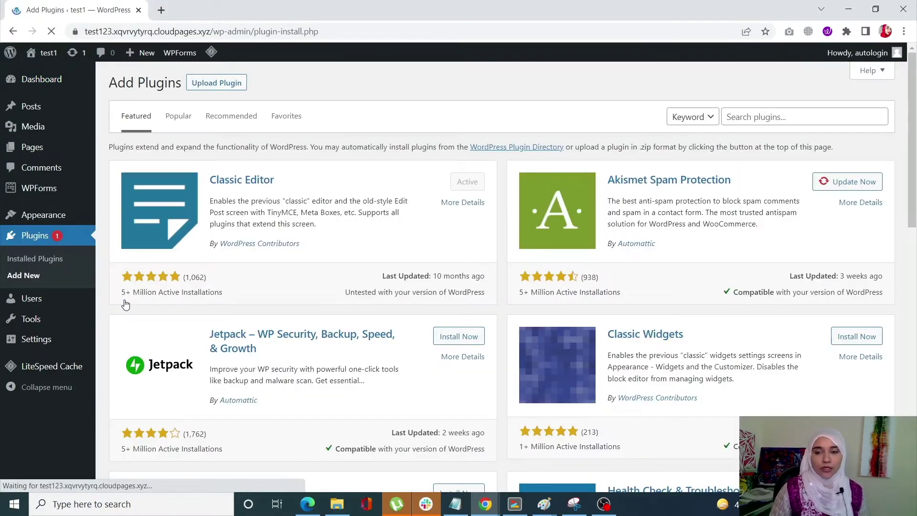
left_click(747, 119)
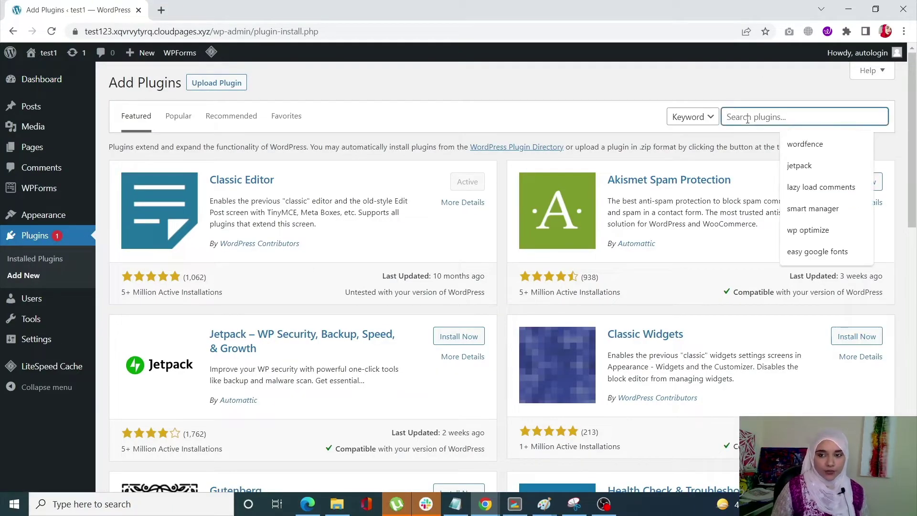
type("query m")
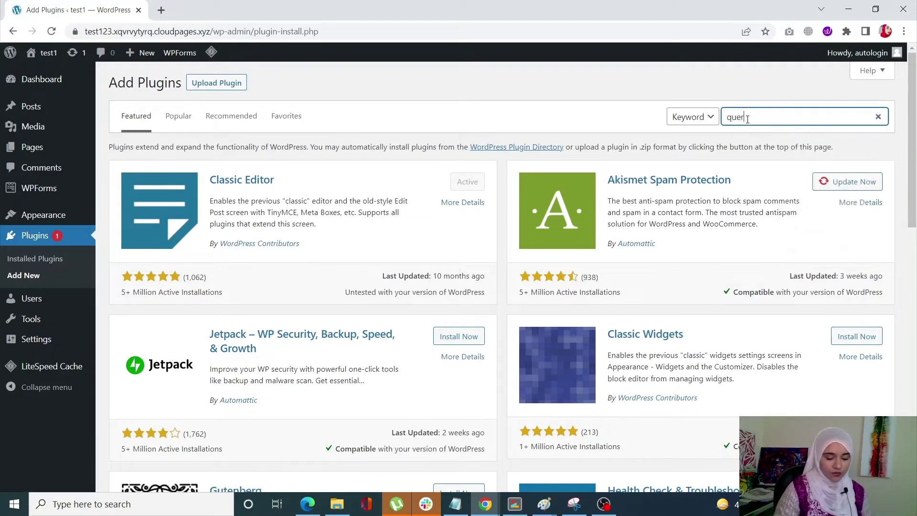
type("onitor")
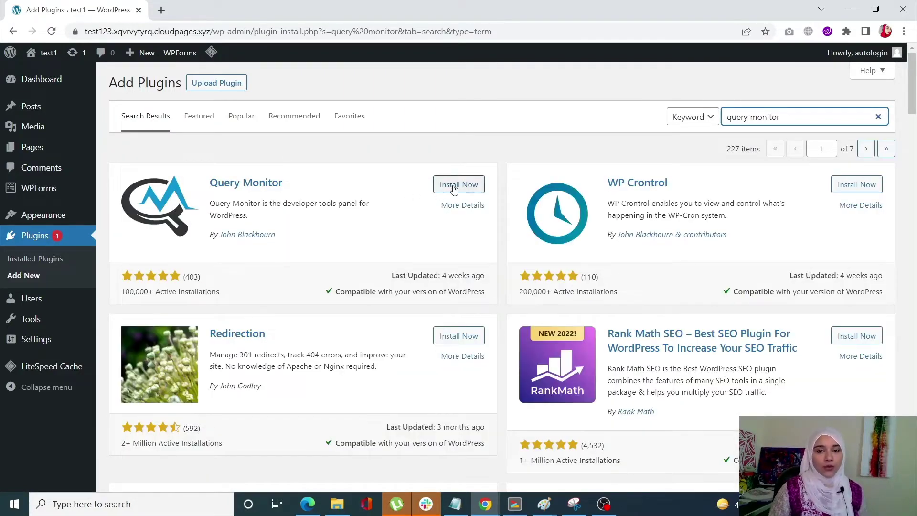
left_click(454, 187)
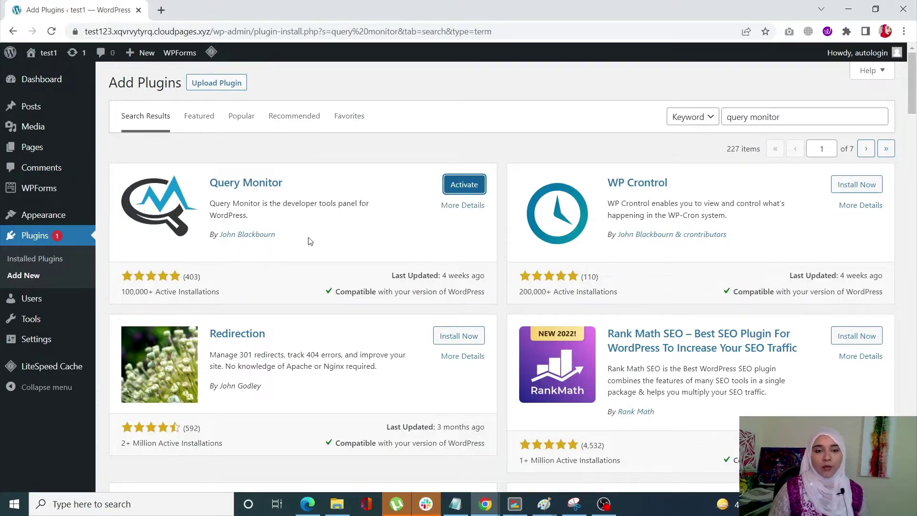
- Activate Query Monitor and bring up its admin-bar metrics (0.08s, 6.5MB, 0.01s, 39 queries)
left_click(457, 192)
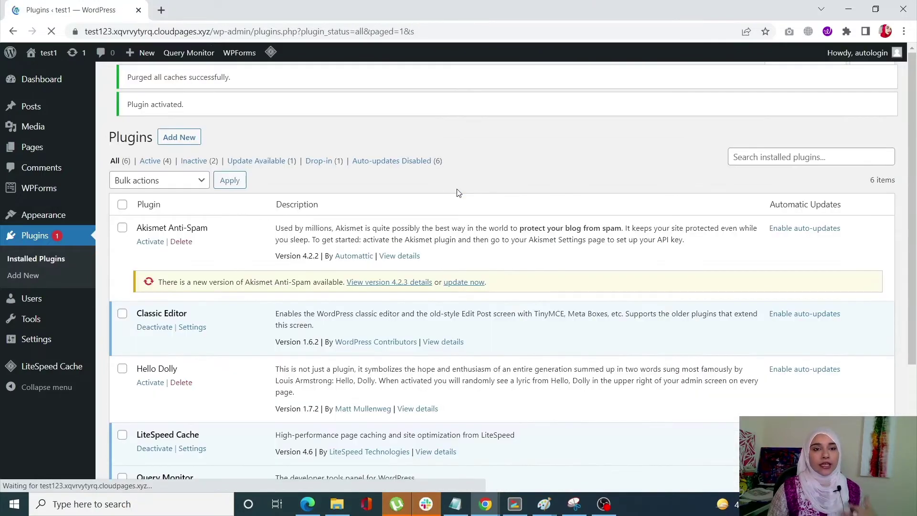
mouse_move(215, 59)
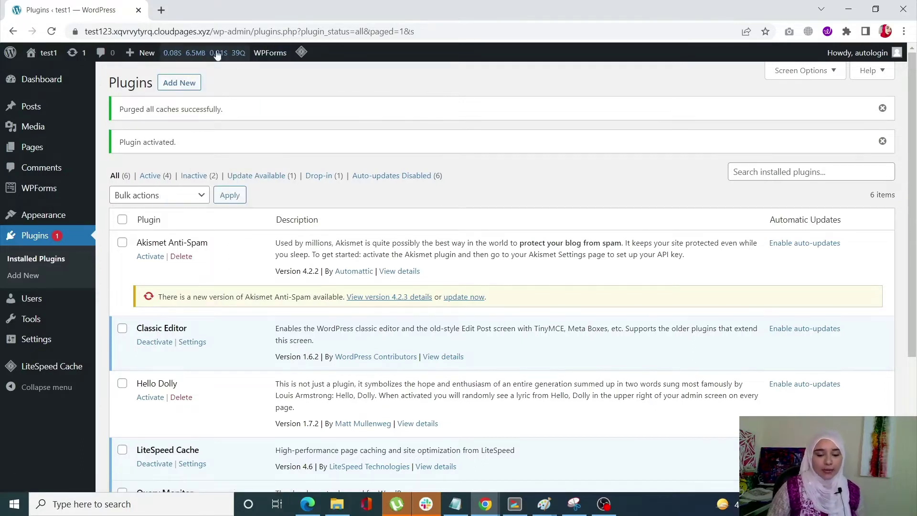
mouse_move(169, 62)
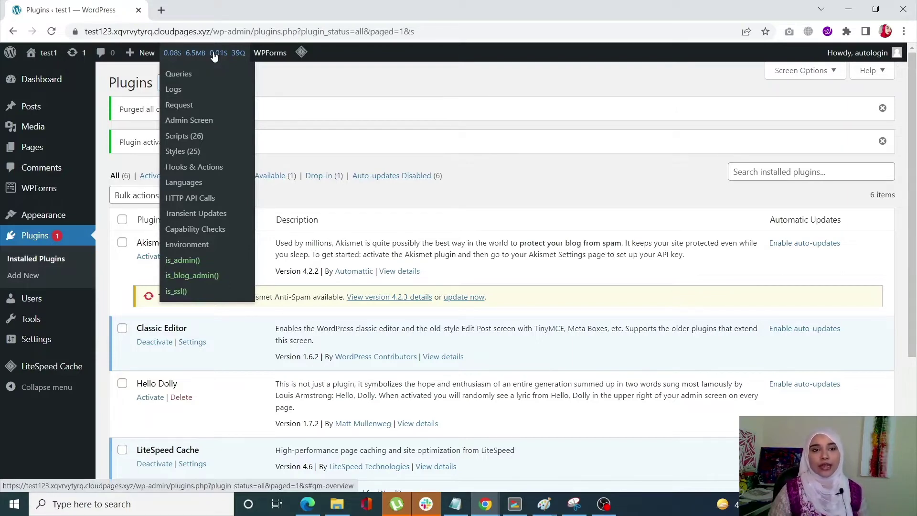
left_click(214, 56)
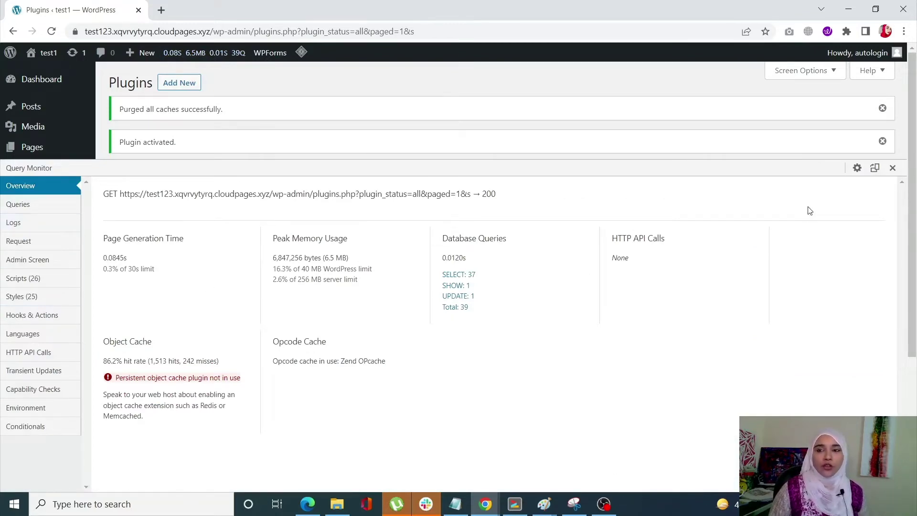
left_click(875, 169)
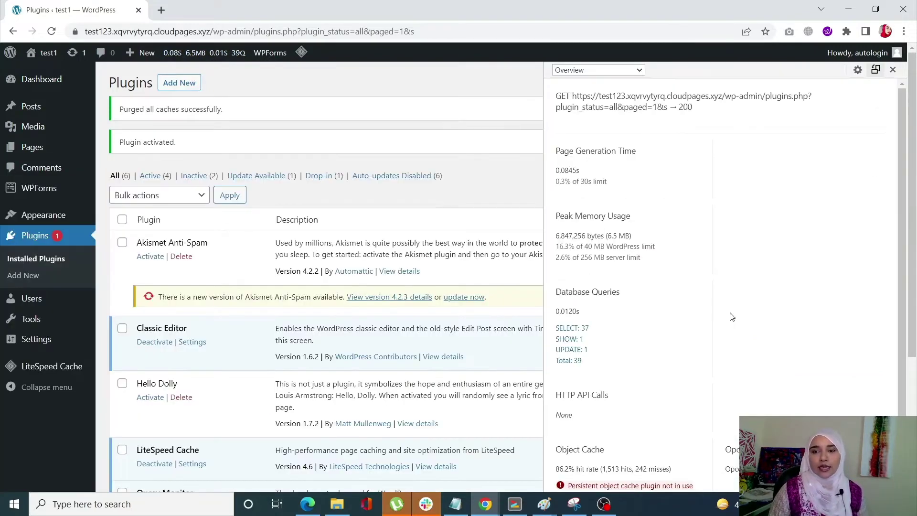
scroll(649, 330, "down", 1)
scroll(646, 333, "up", 1)
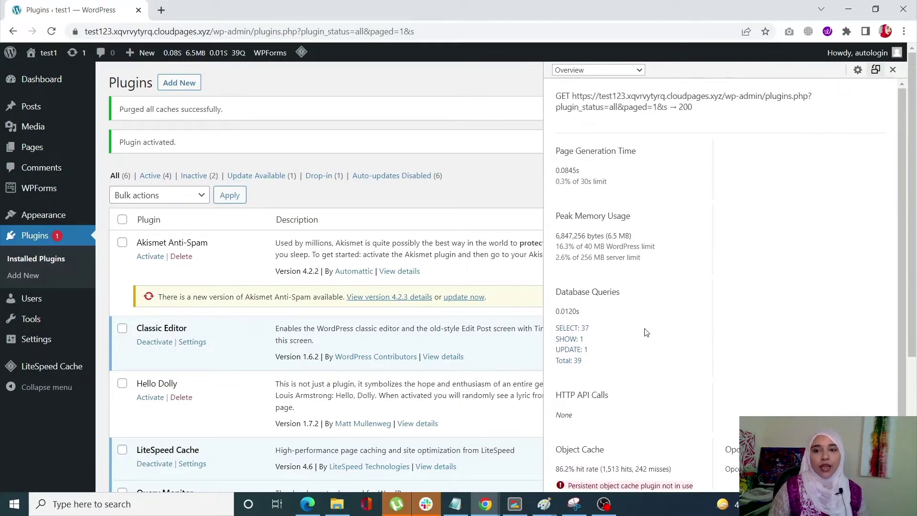
left_click(633, 72)
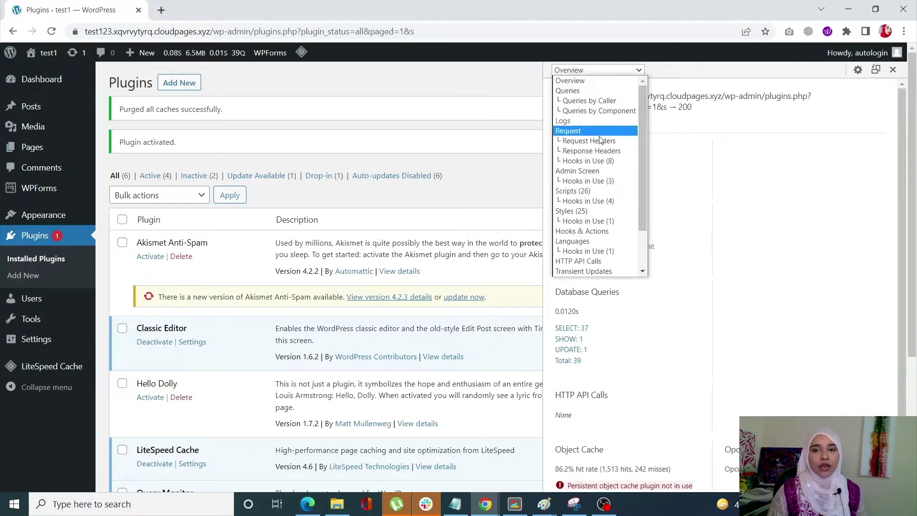
left_click(875, 70)
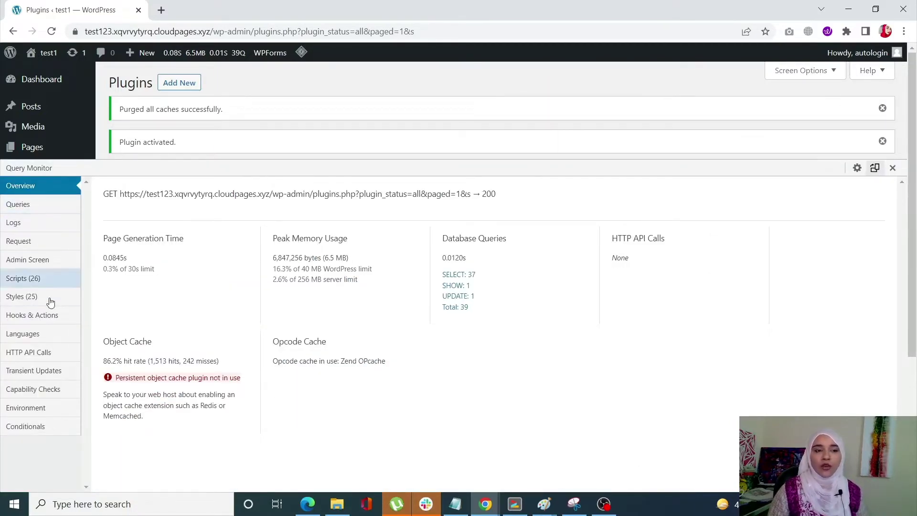
left_click(13, 222)
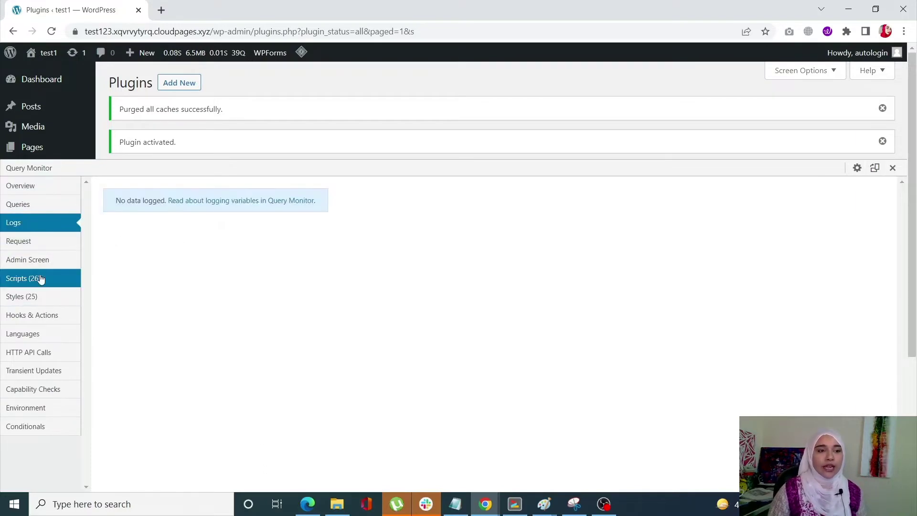
left_click(23, 333)
left_click(26, 190)
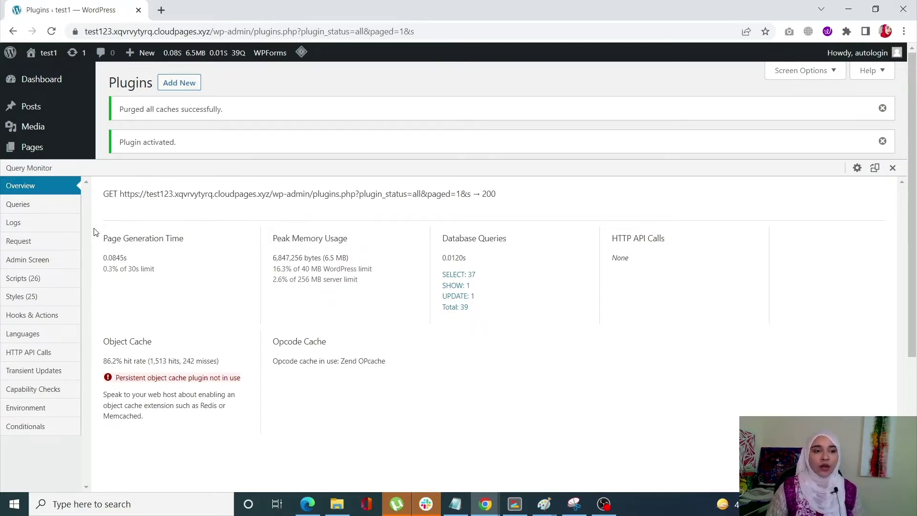
- Bring the Query Monitor Overview back up, showing 37 SELECT, 1 SHOW and 1 UPDATE queries
left_click(603, 504)
left_click(790, 351)
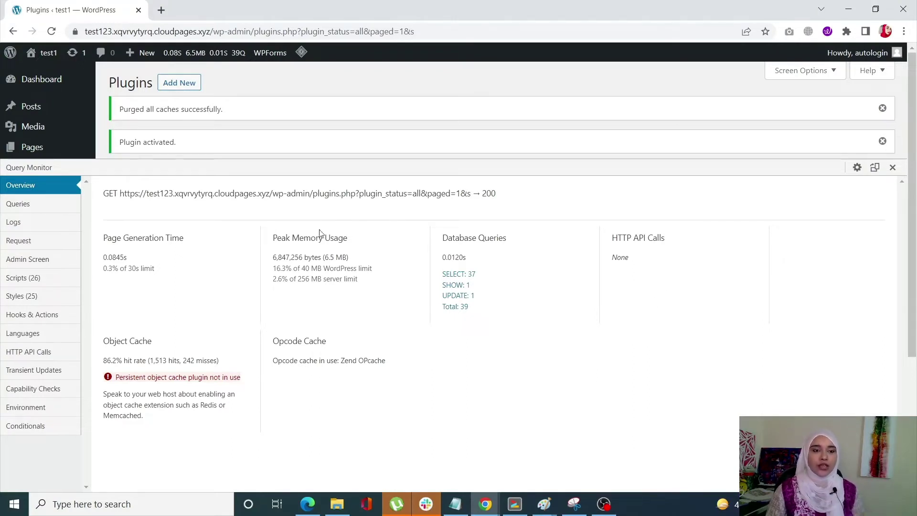
mouse_move(193, 57)
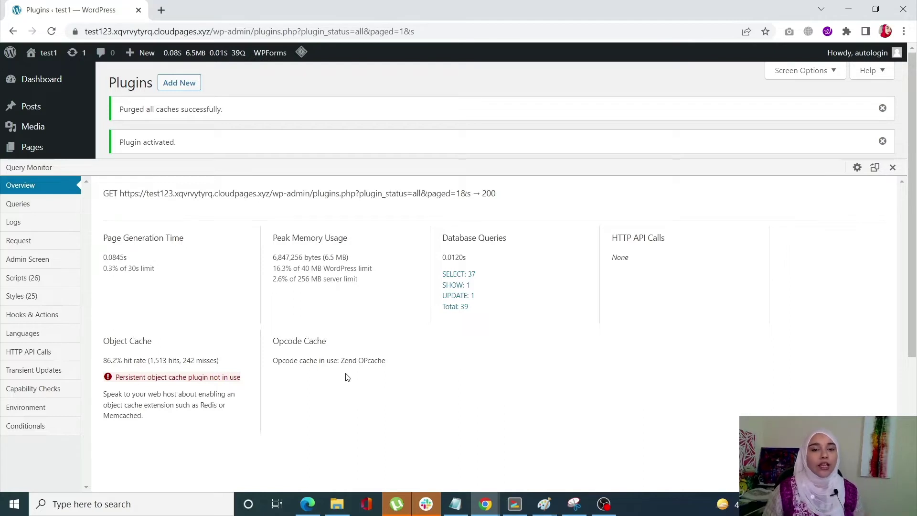
- Show the database queries list, toggle row 2's caller stack trace, and open the Component filter
left_click(19, 204)
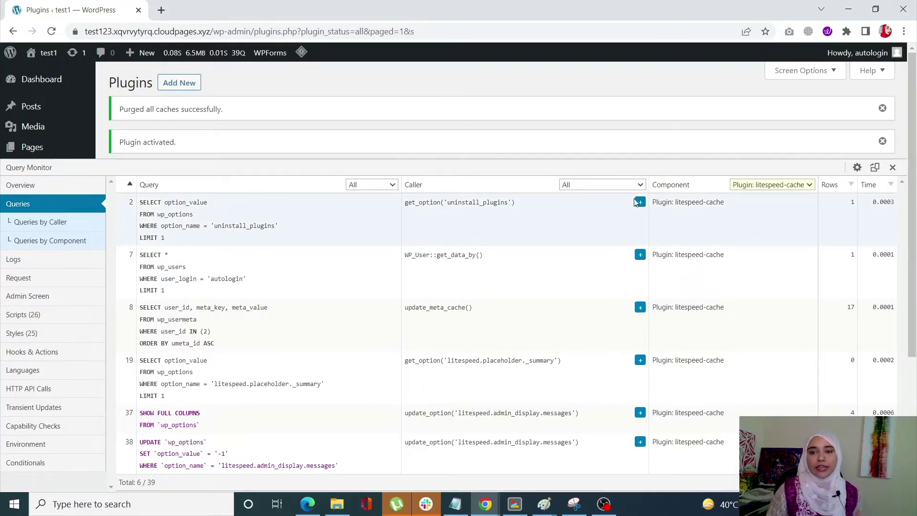
left_click(640, 203)
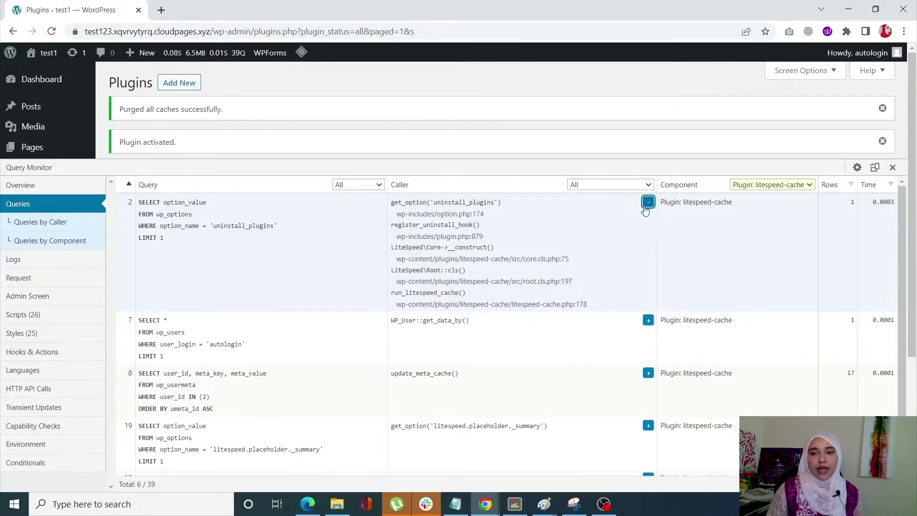
left_click(648, 202)
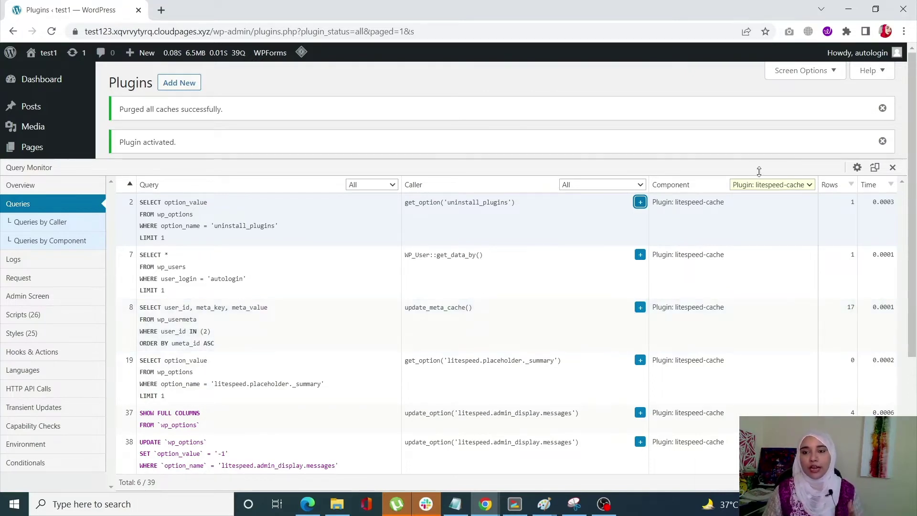
left_click(772, 186)
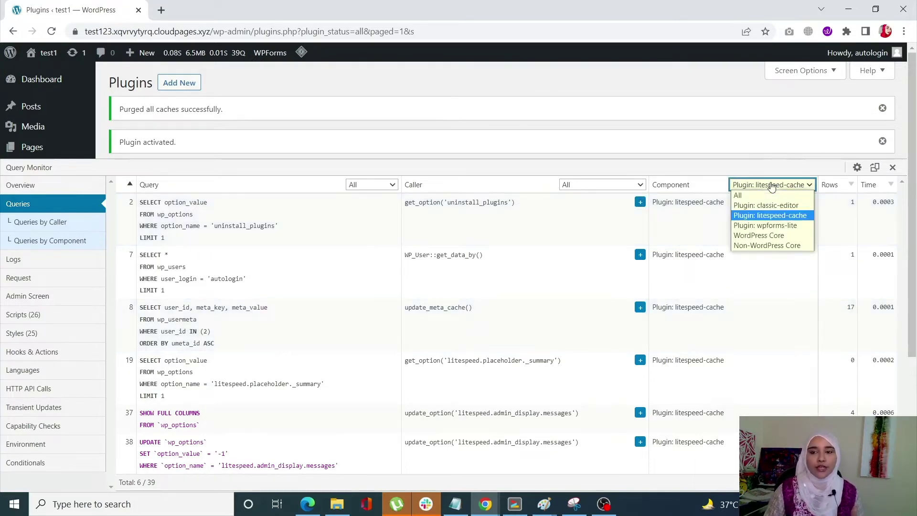
- Group queries by caller, filter to litespeed.admin_display.messages, then view totals by component
left_click(70, 228)
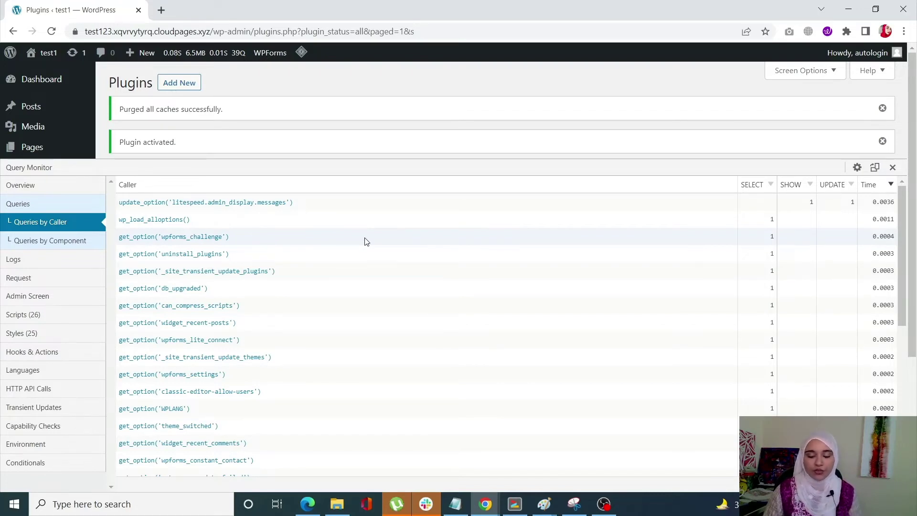
left_click(277, 203)
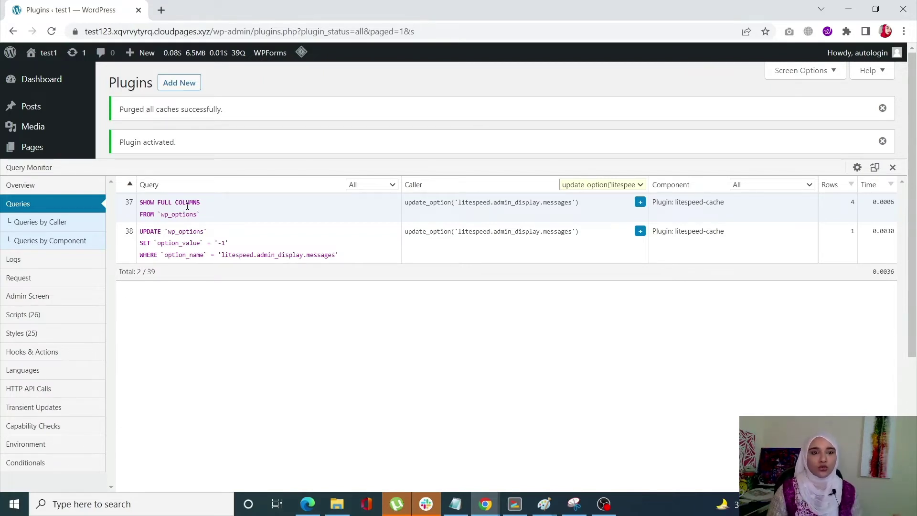
left_click(43, 245)
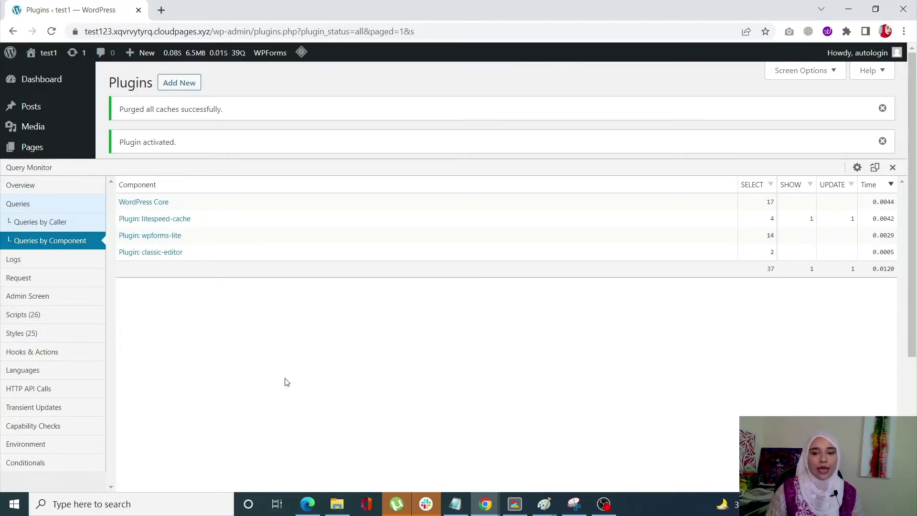
left_click(604, 505)
key("ctrl+alt+r")
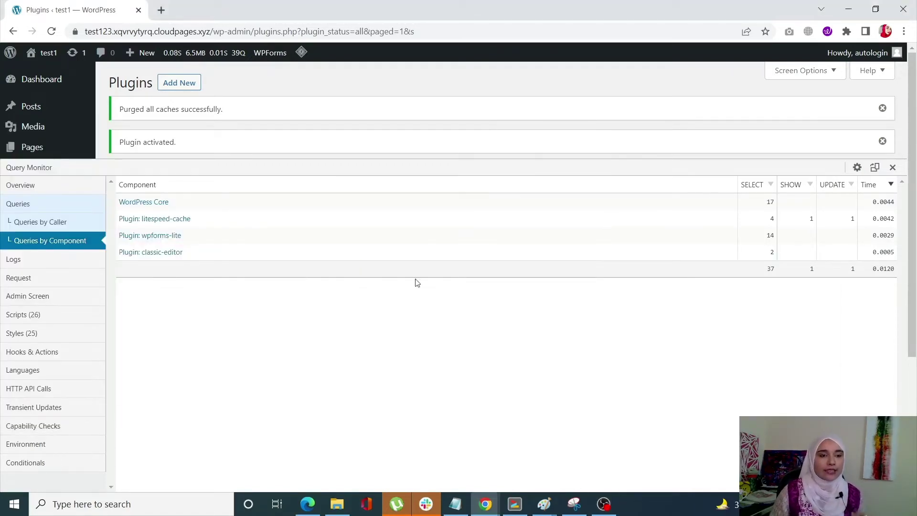
- Show Query Monitor's Logs section, which reports no data logged for this page
left_click(12, 259)
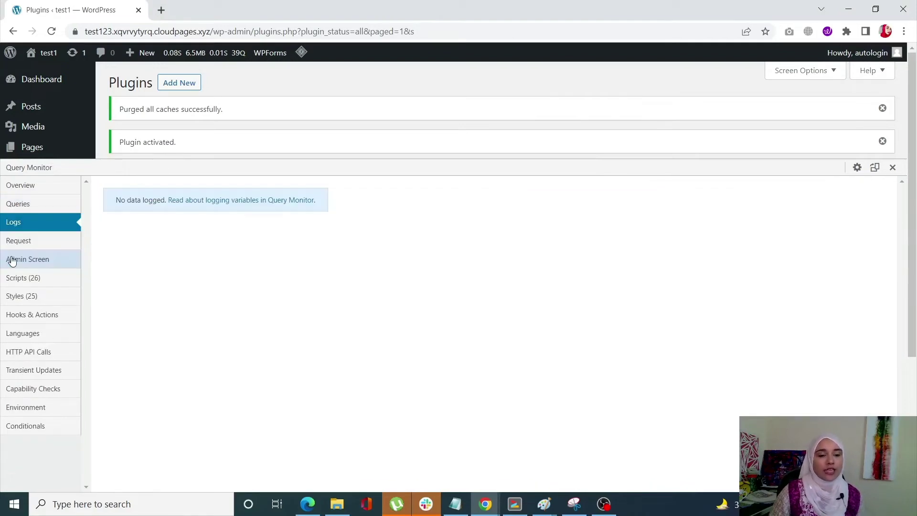
- Review the request details, its request and response headers, and the 8 hooks in use
left_click(42, 243)
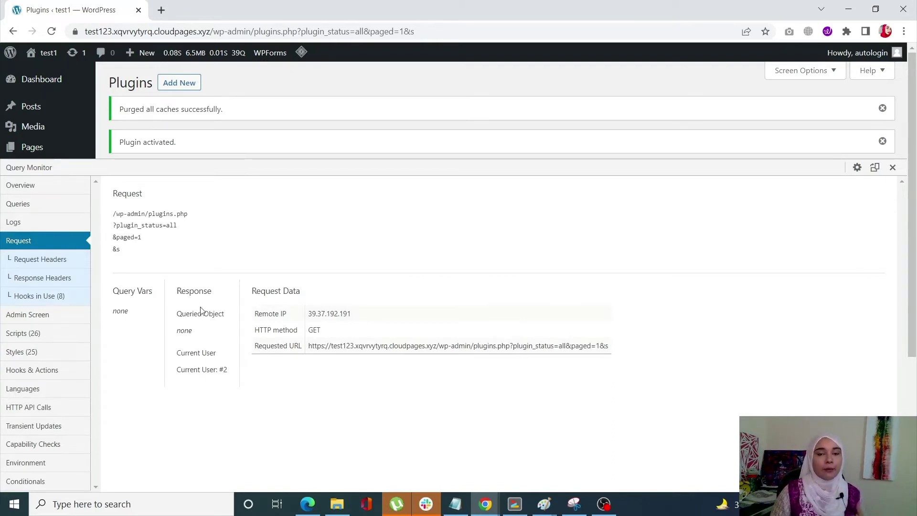
left_click(64, 267)
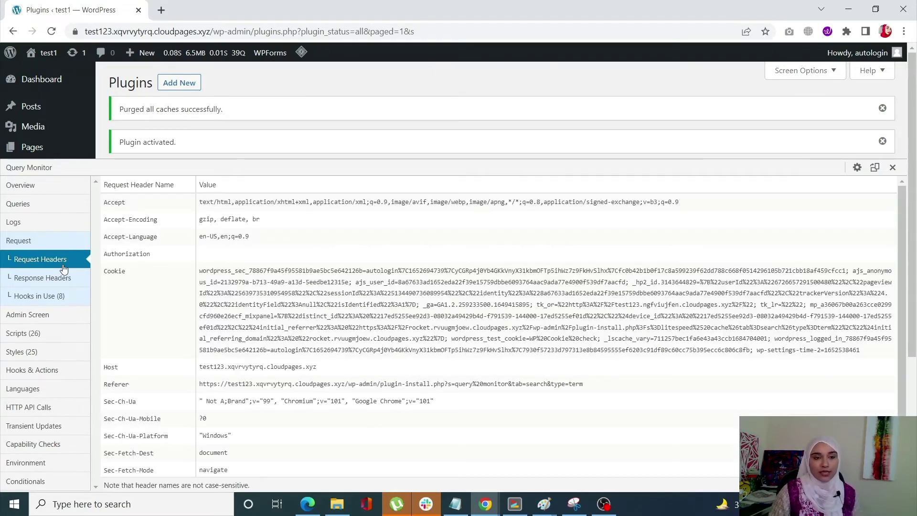
left_click(59, 278)
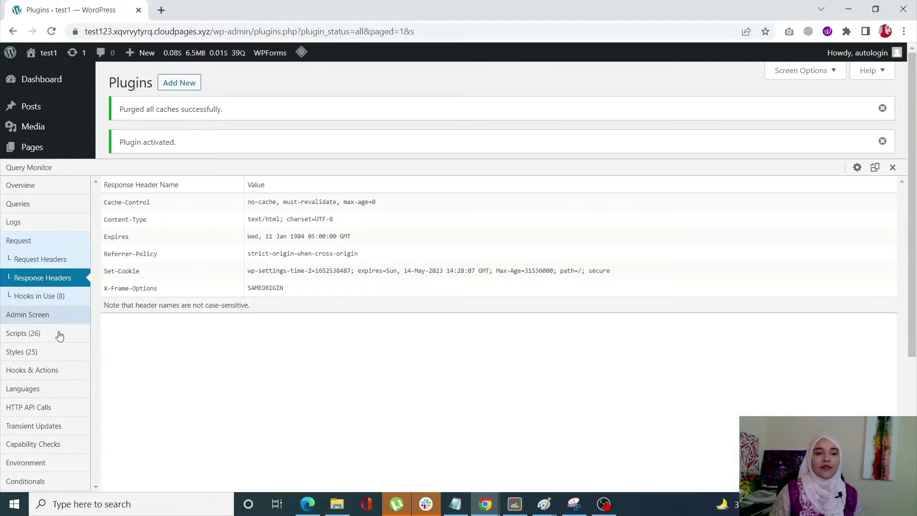
left_click(54, 297)
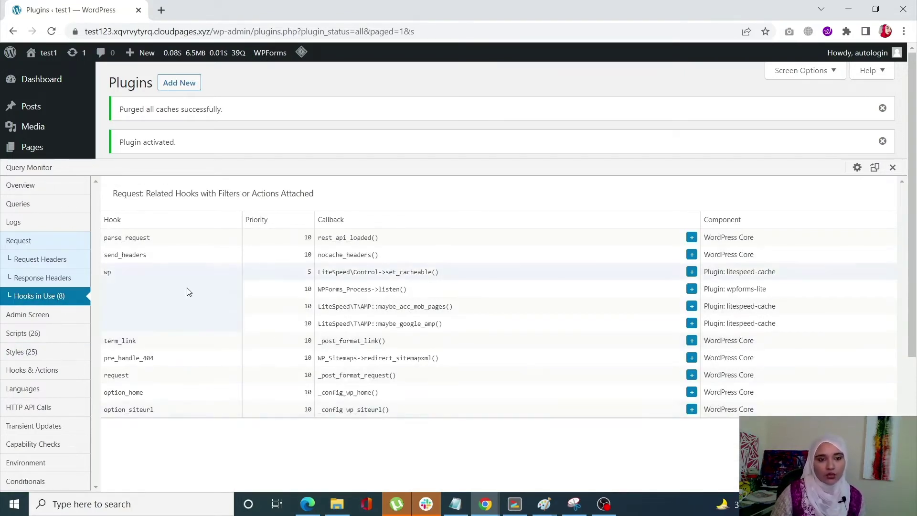
scroll(191, 308, "down", 1)
scroll(189, 303, "down", 2)
scroll(189, 303, "up", 5)
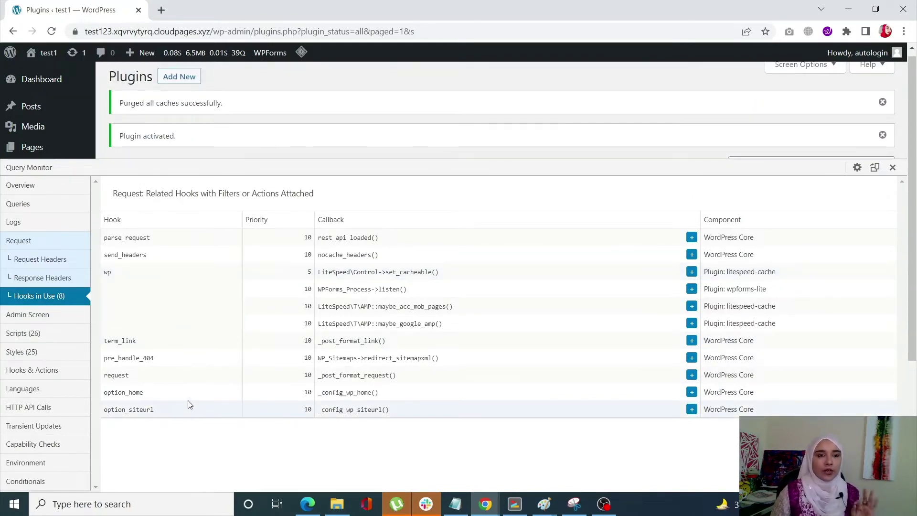
- Show the Admin Screen details: base plugins, parent_file plugins.php and WP_Plugins_List_Table columns
left_click(32, 314)
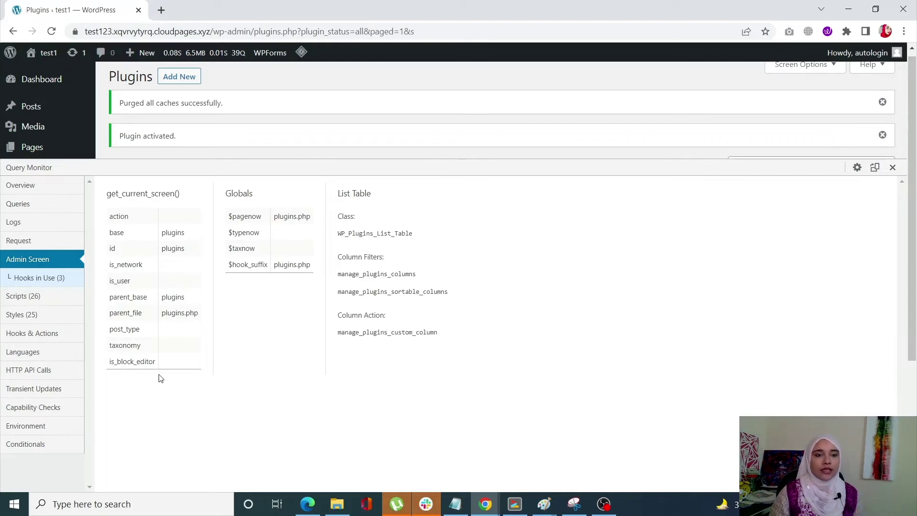
- List the 26 loaded scripts and check the Host and Dependencies filters, leaving both at All
left_click(37, 297)
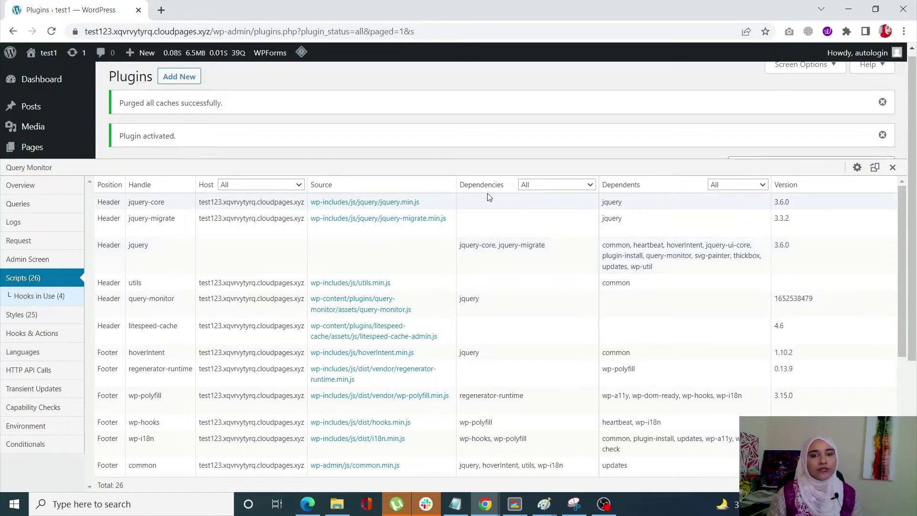
left_click(275, 183)
left_click(239, 192)
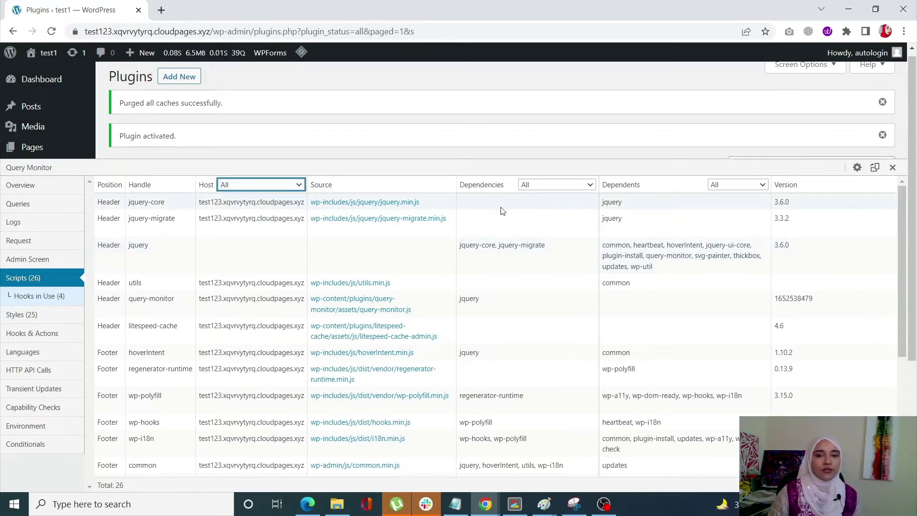
left_click(527, 191)
left_click(527, 192)
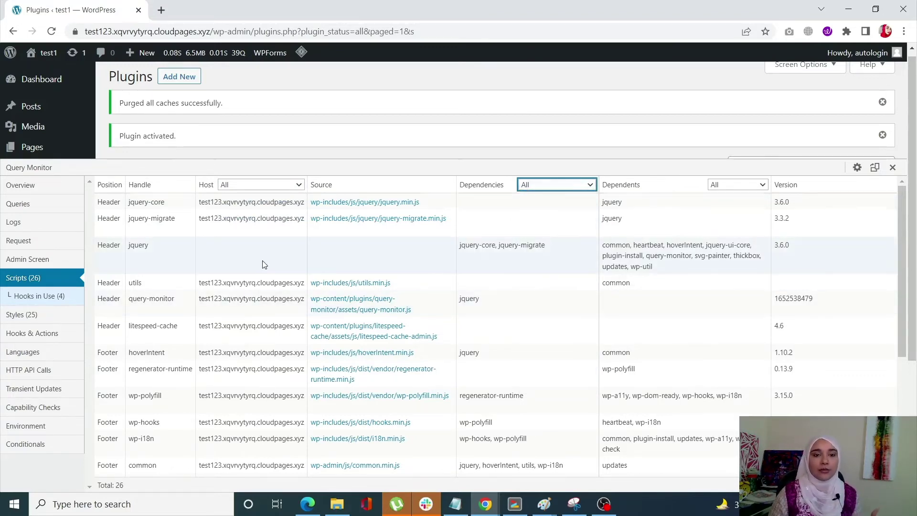
scroll(263, 264, "down", 5)
scroll(263, 264, "up", 5)
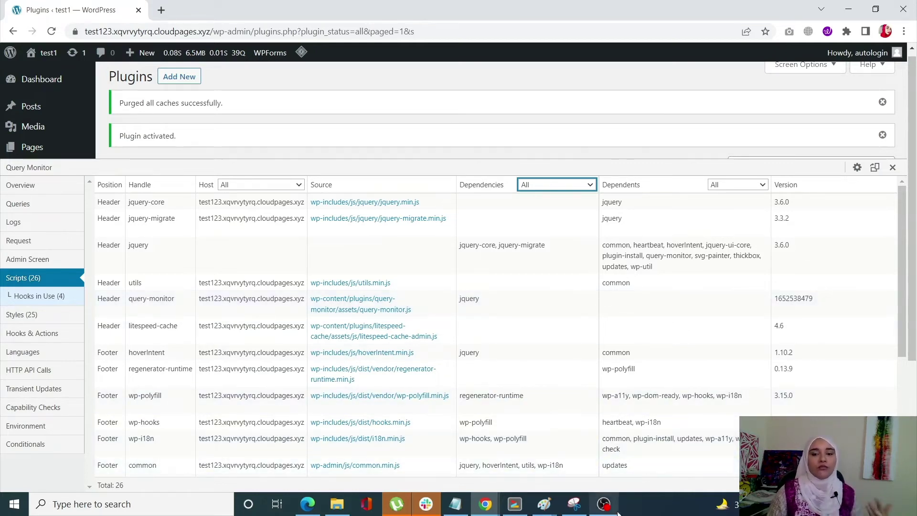
left_click(604, 508)
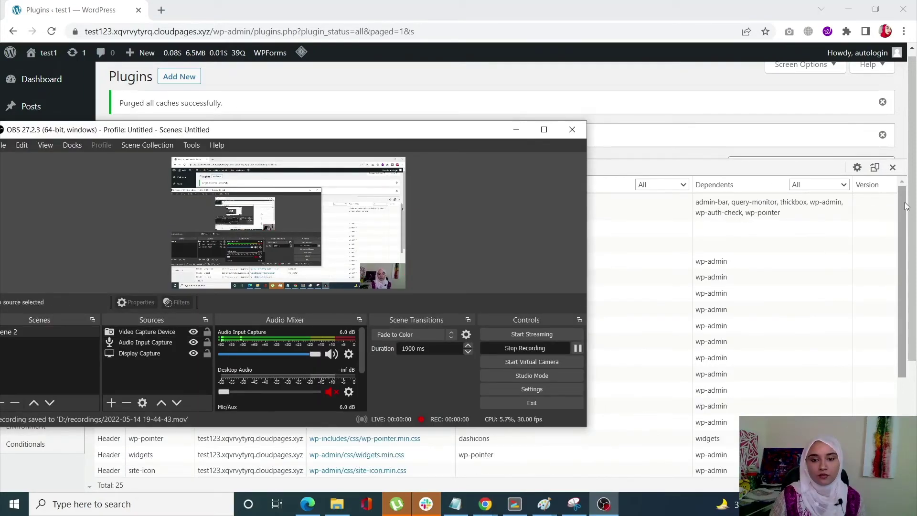
- Bring the browser back to front and review the 25 stylesheets in Query Monitor's Styles list
left_click(906, 205)
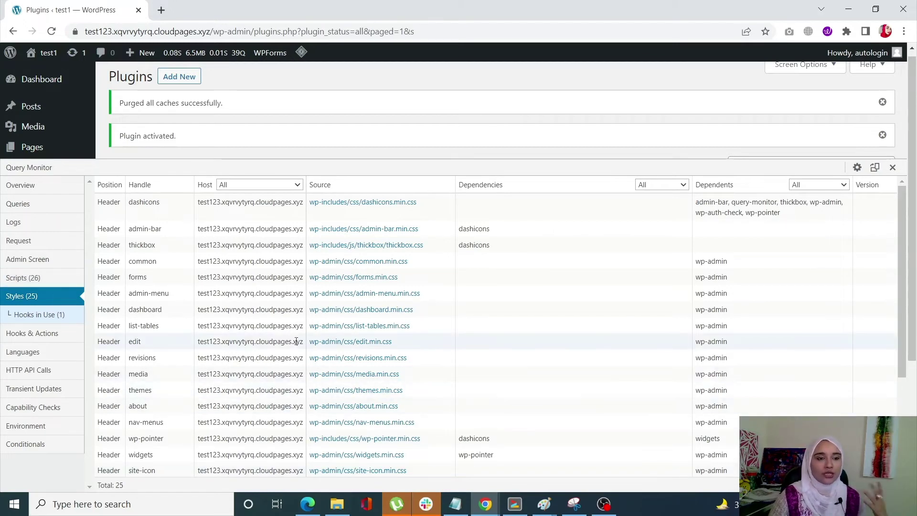
scroll(296, 344, "down", 1)
scroll(296, 344, "down", 2)
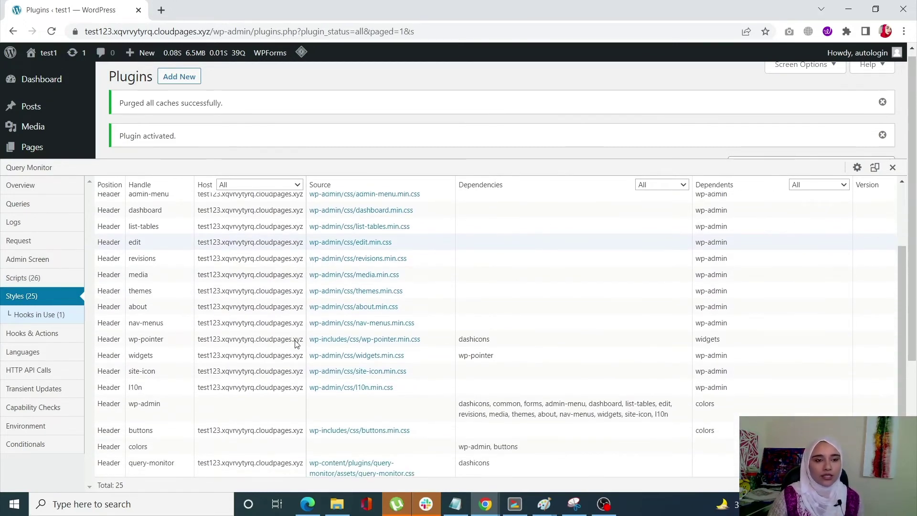
scroll(296, 343, "up", 2)
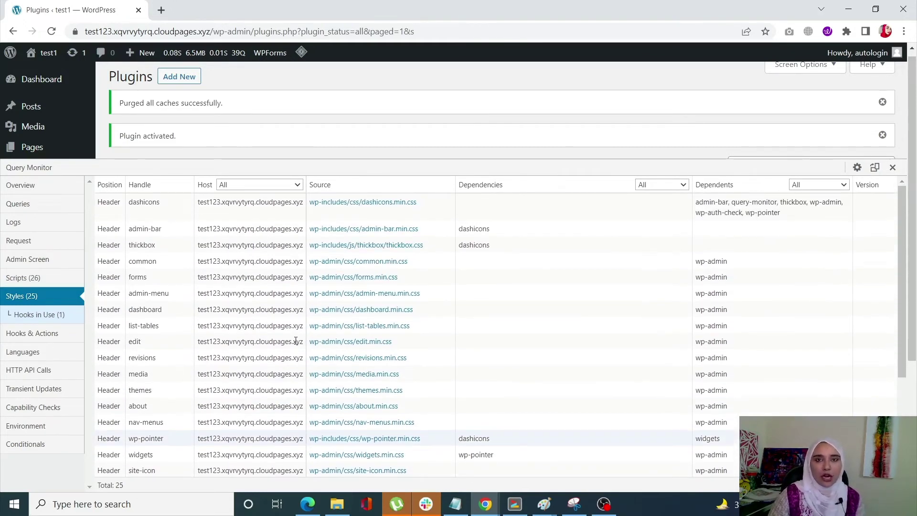
- Show Hooks & Actions and scroll through hooks like plugins_loaded with their priorities, callbacks and components
left_click(44, 339)
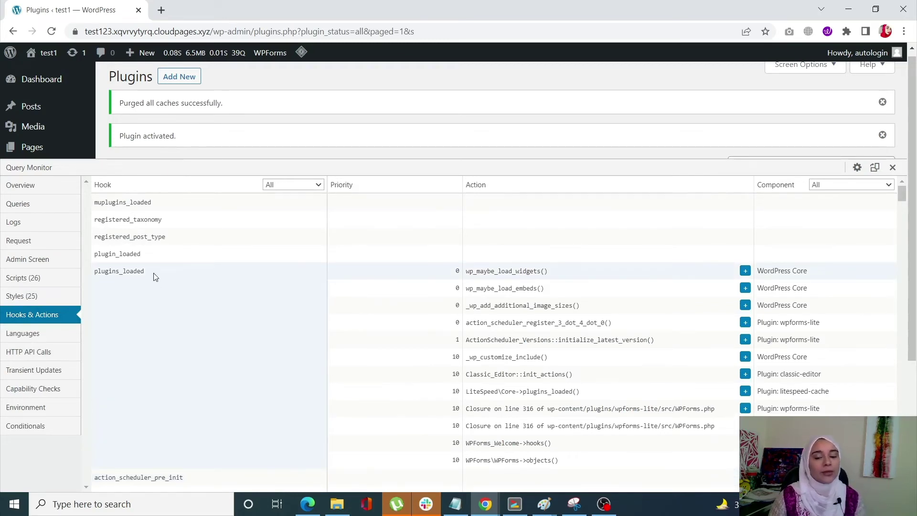
scroll(168, 314, "down", 10)
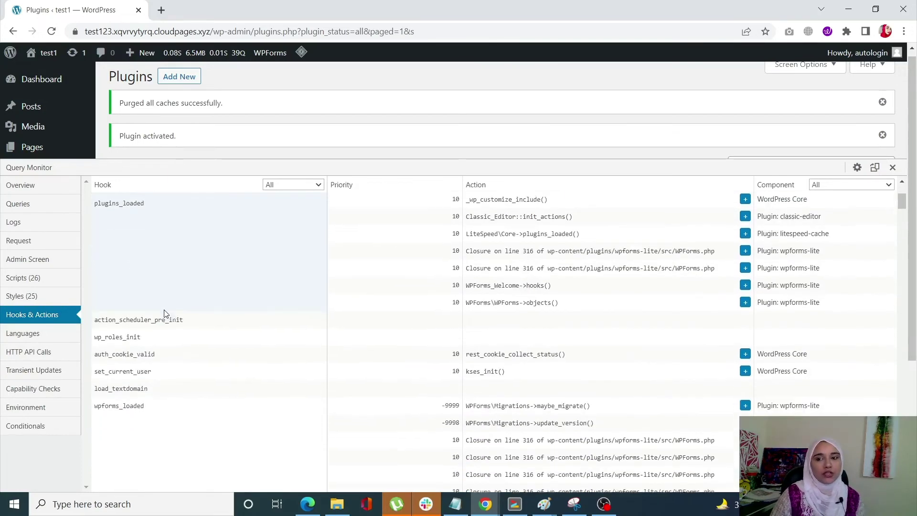
scroll(166, 314, "down", 10)
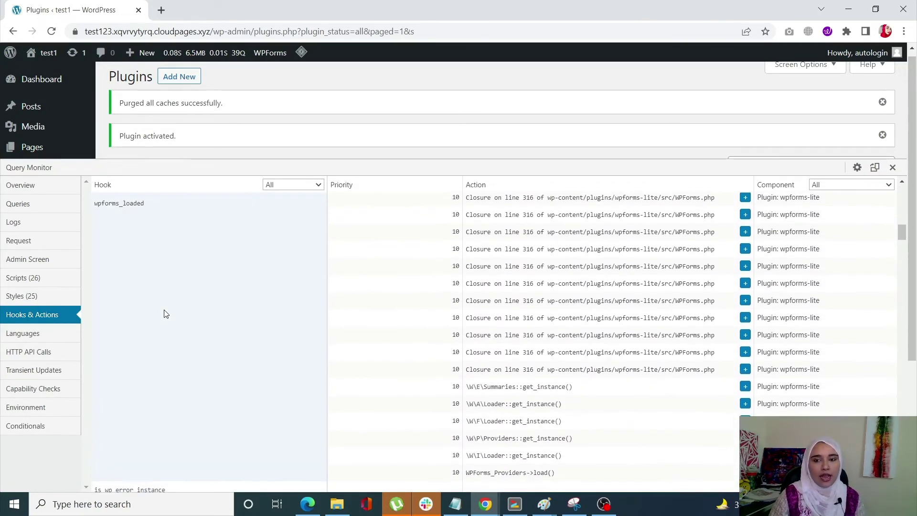
scroll(166, 314, "down", 3)
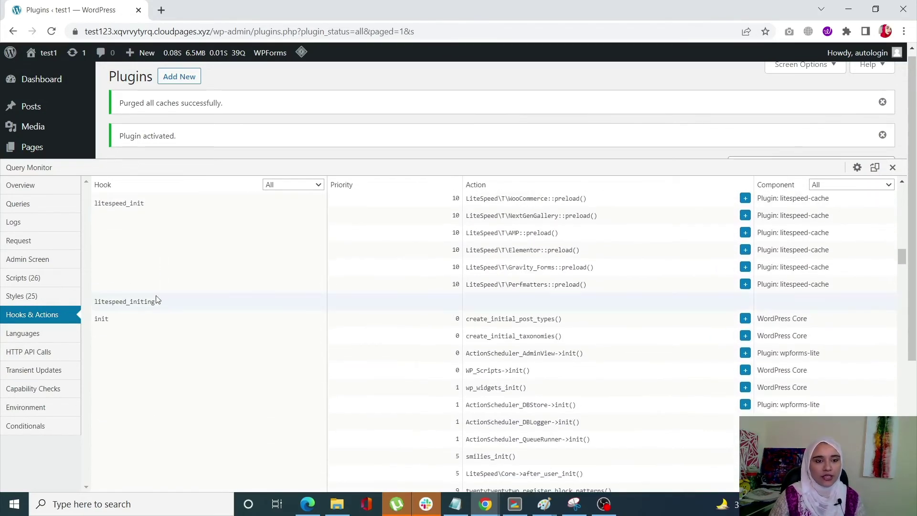
scroll(252, 354, "down", 12)
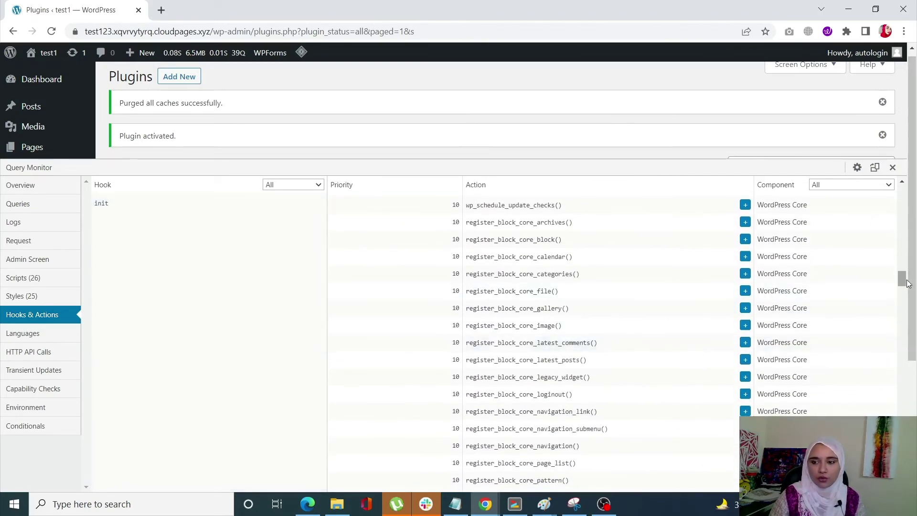
left_click_drag(903, 286, 906, 187)
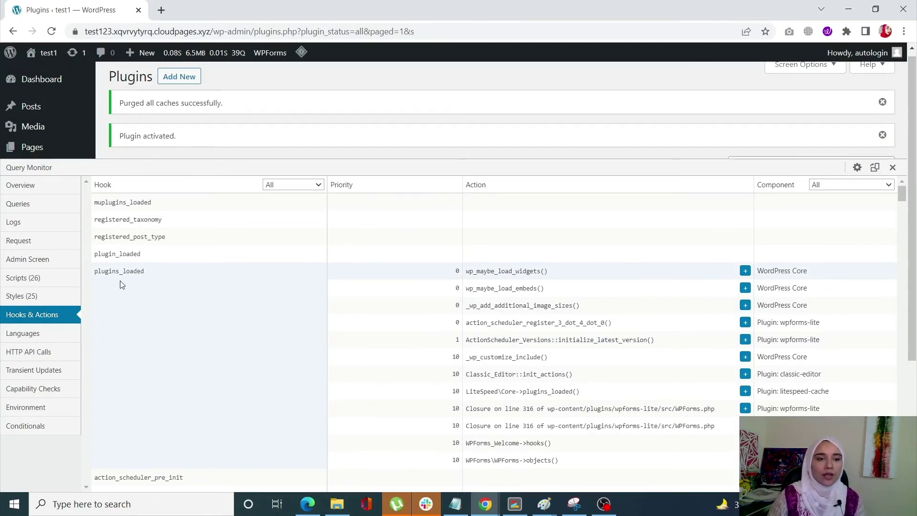
- Expand plugins_loaded callbacks, leaving only the WPForms closure's source file path shown
left_click(746, 272)
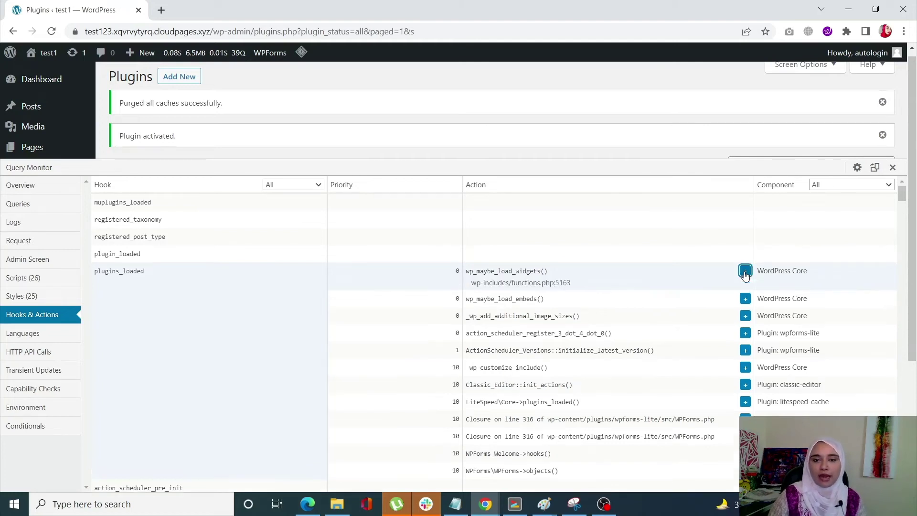
left_click(746, 273)
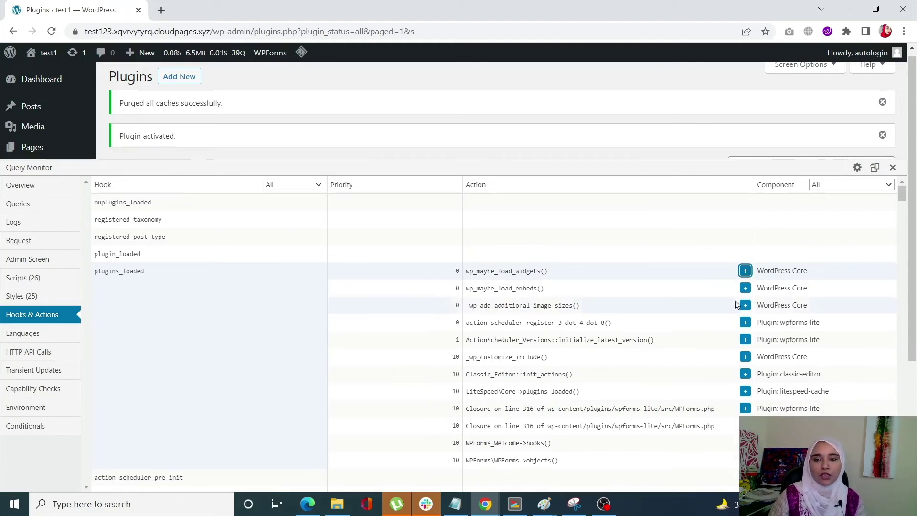
left_click(745, 339)
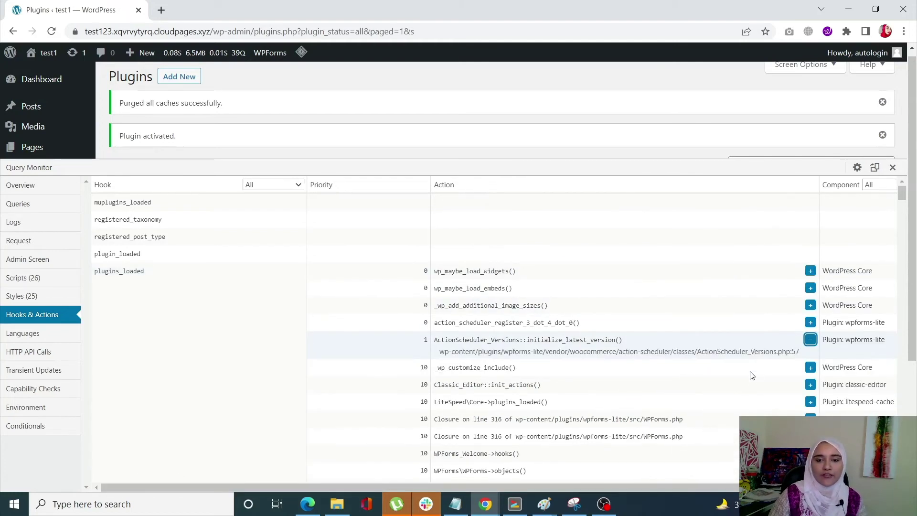
left_click(810, 340)
left_click(746, 408)
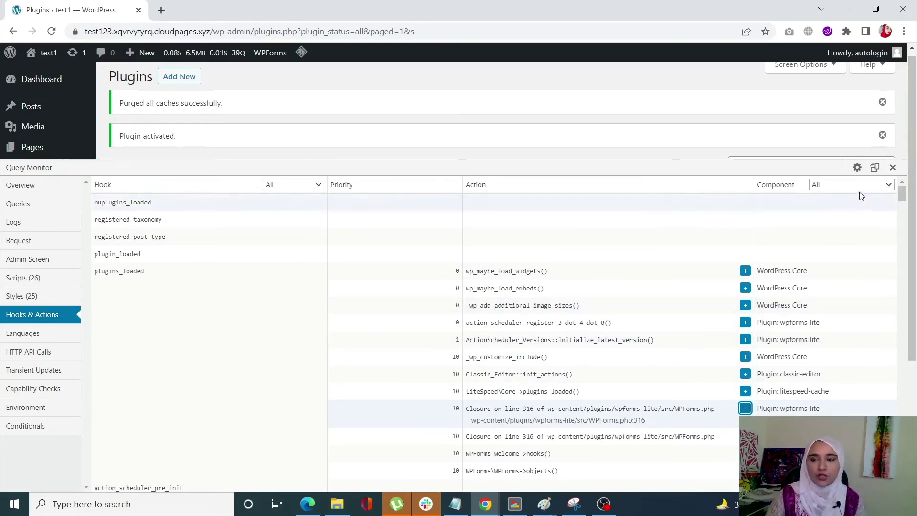
- Check the Component and Hook filter options, keeping both set to All
left_click(841, 188)
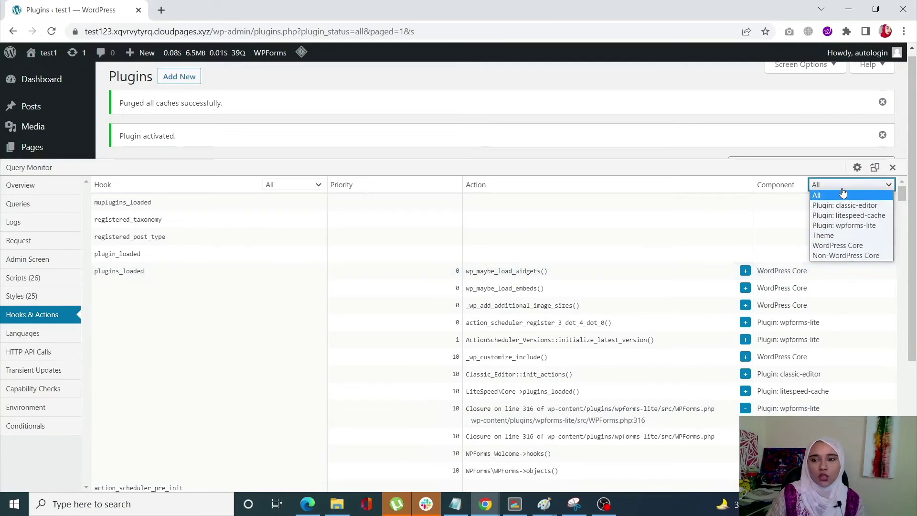
left_click(818, 195)
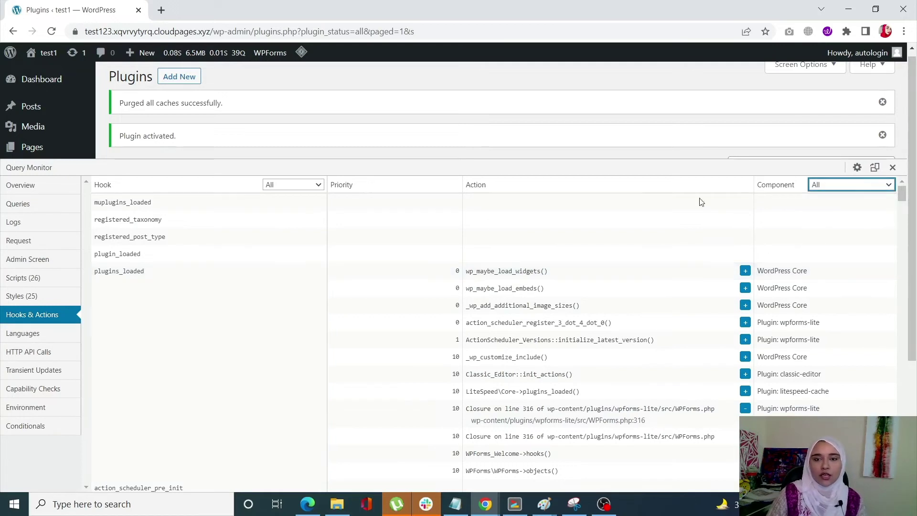
left_click(304, 191)
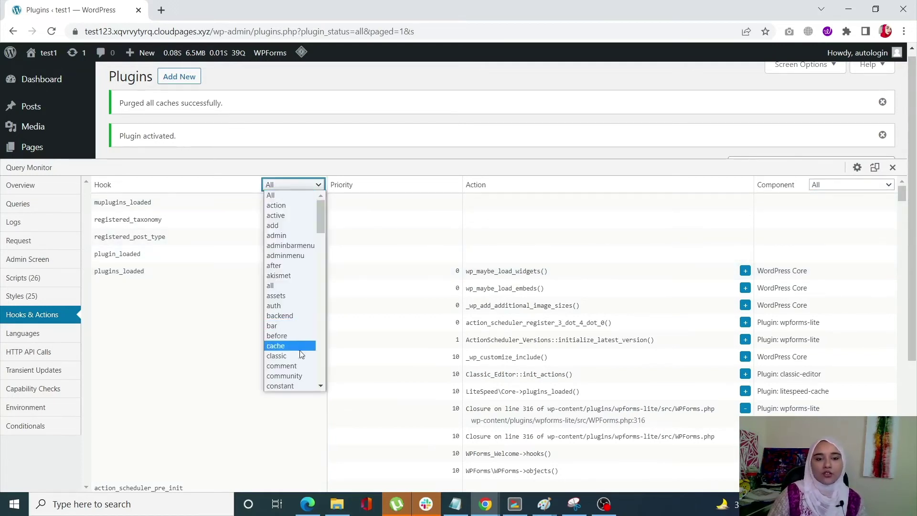
left_click(282, 190)
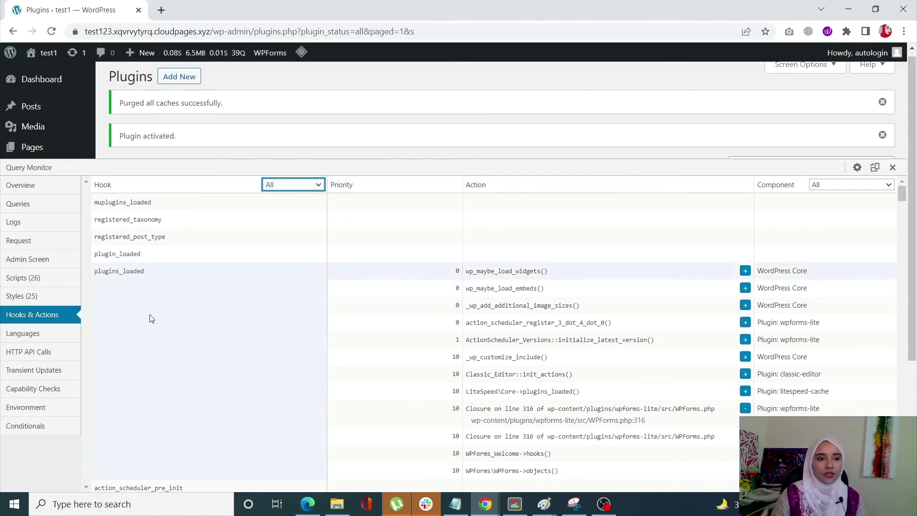
- Open Query Monitor's Languages panel listing text domains and their loaded translation files
left_click(18, 337)
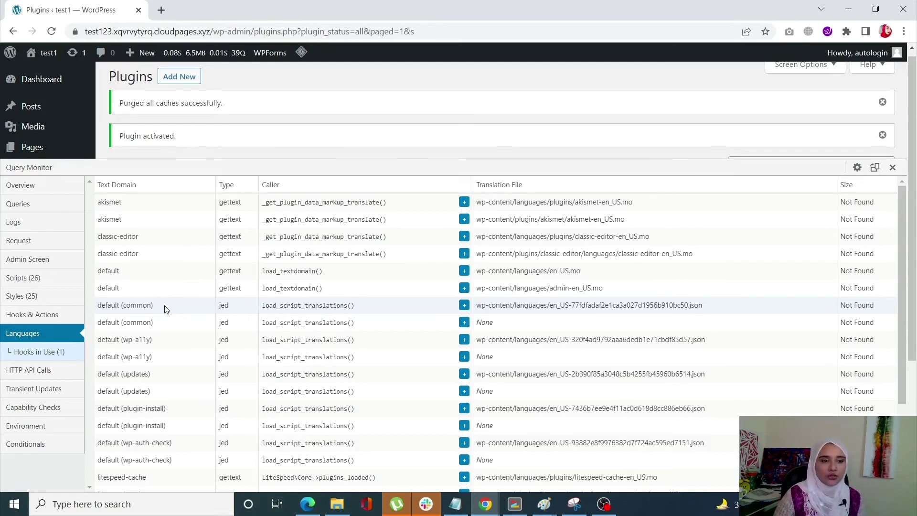
left_click(604, 504)
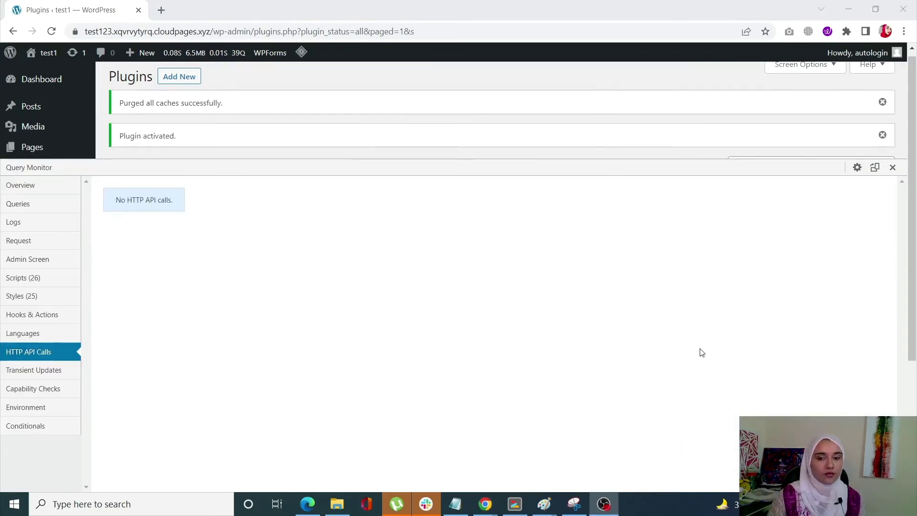
- Return to the browser showing the HTTP API Calls panel with zero calls for the Plugins page
left_click(702, 353)
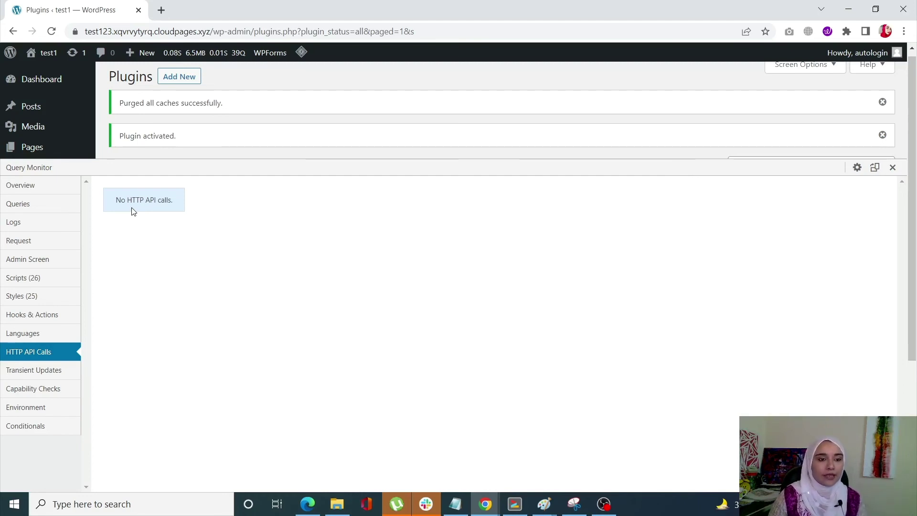
- Open Capability Checks, which asks for QM_ENABLE_CAPS_PANEL set to true in wp-config.php
left_click(63, 395)
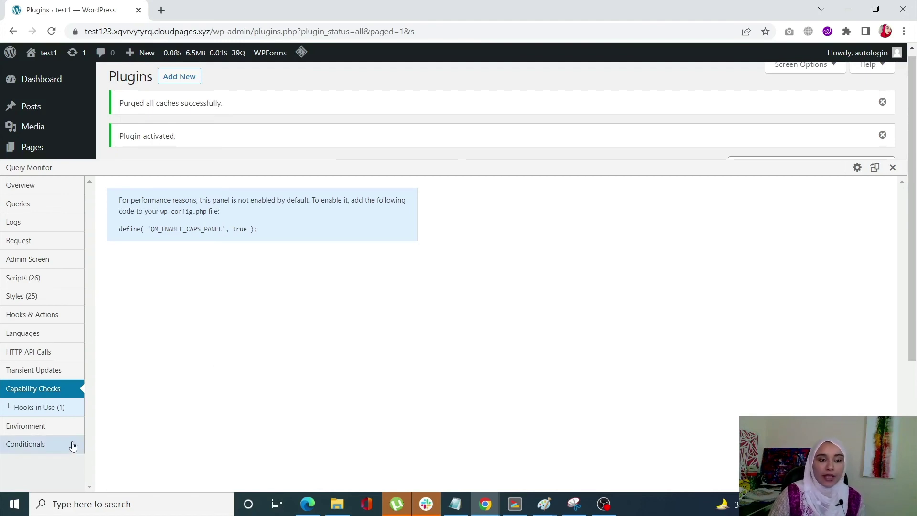
- Show the Environment section: PHP 7.4.26, MariaDB 10.3.34, WordPress 5.9.3 and LiteSpeed server
left_click(55, 433)
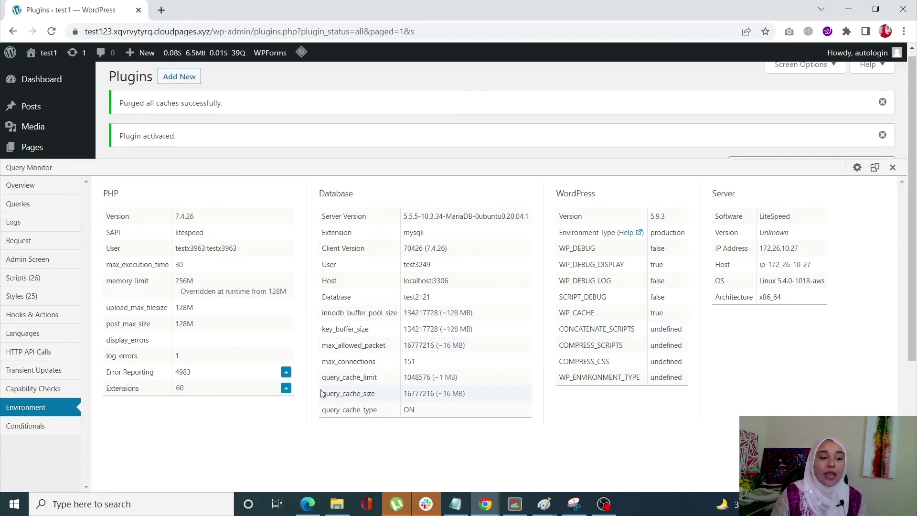
- Open Conditionals to see is_admin(), is_blog_admin() and is_ssl() listed as true
left_click(66, 430)
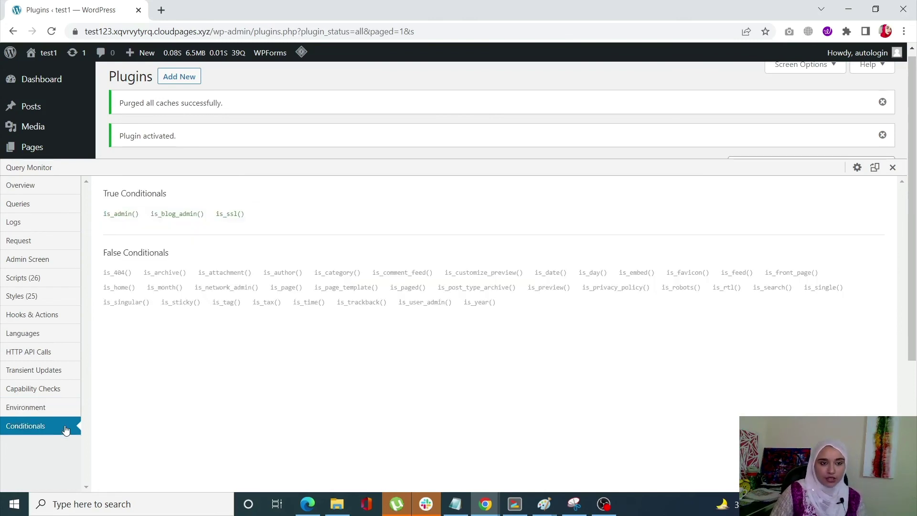